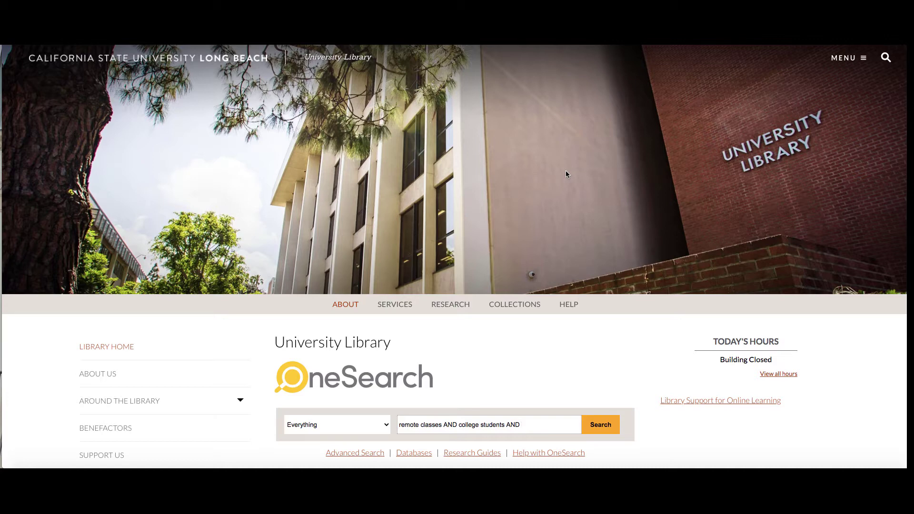
Replace the text in the library search field with digital divide AND college students
left_click_drag(525, 424, 400, 427)
key("BackSpace")
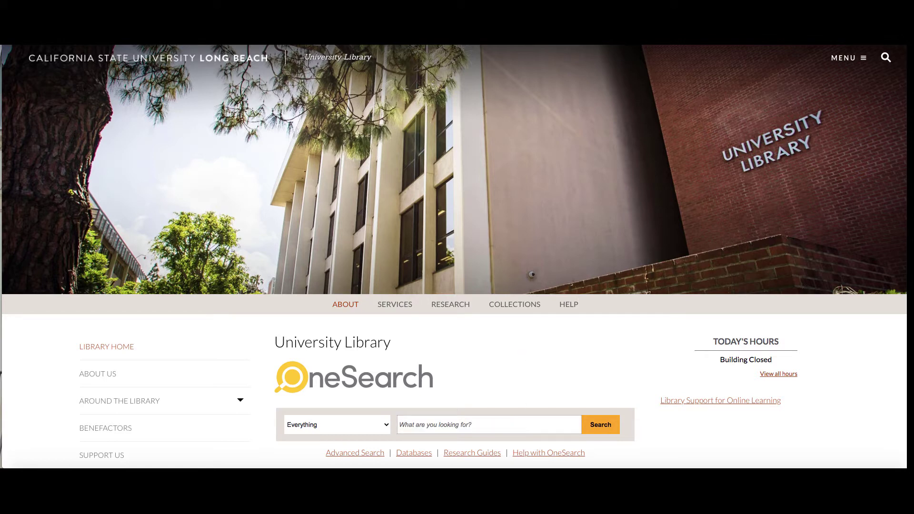
scroll(457, 257, "down", 3)
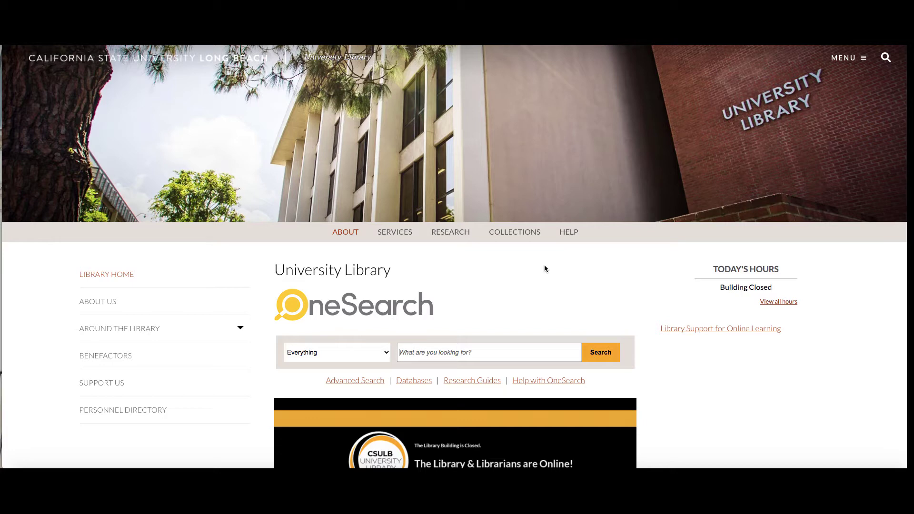
type("DIGITAL DIVIDE AND college students")
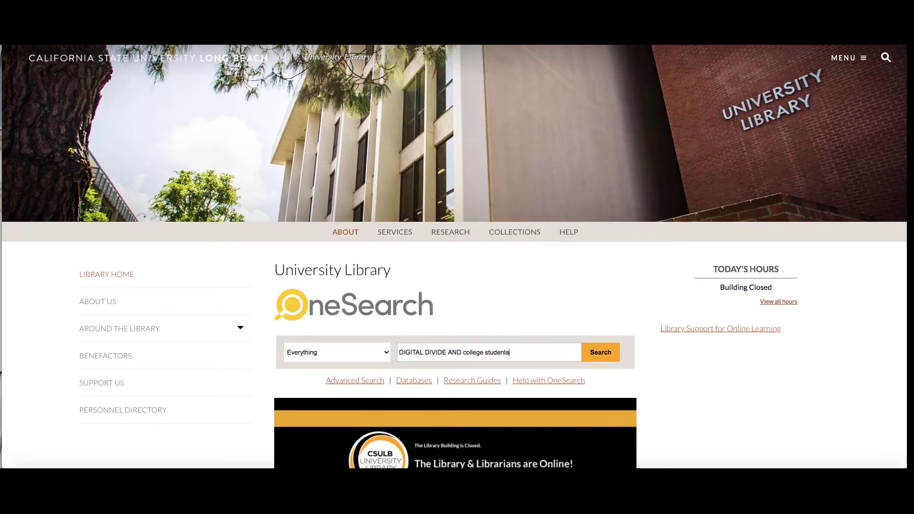
scroll(522, 171, "down", 3)
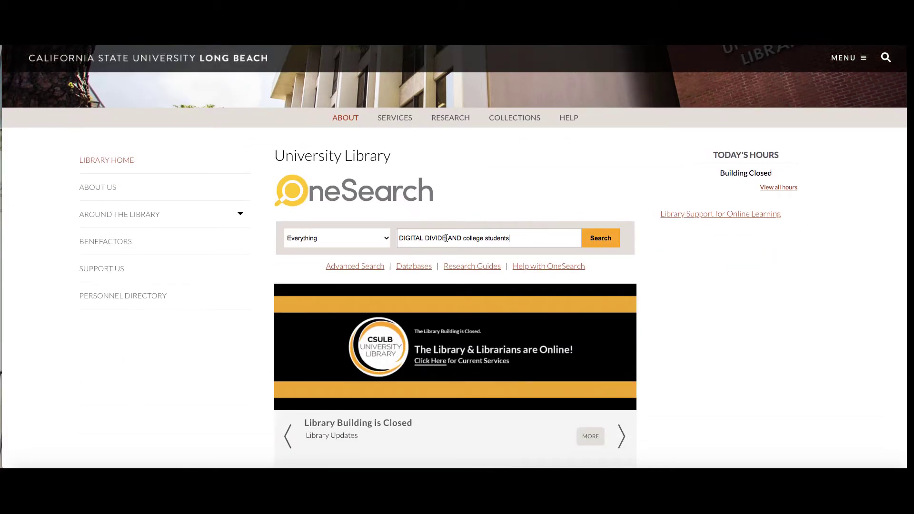
left_click_drag(446, 238, 399, 238)
type("di")
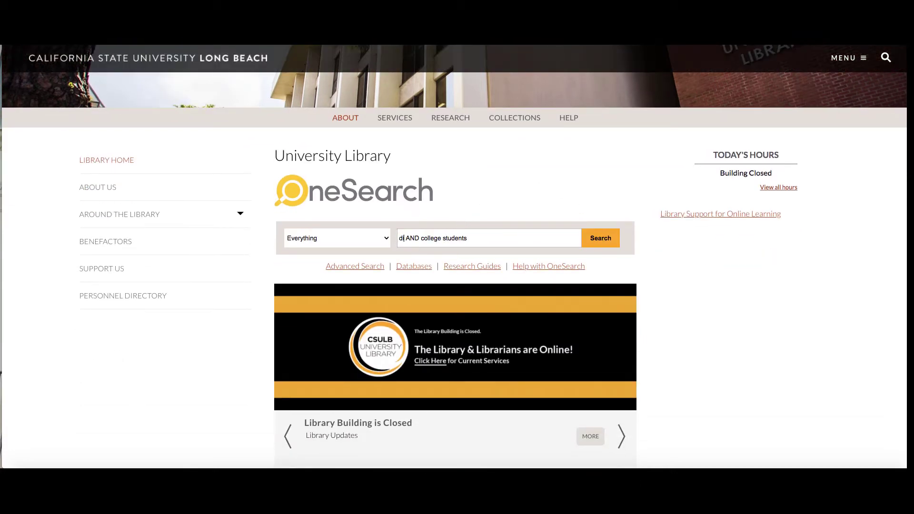
type("gital divide")
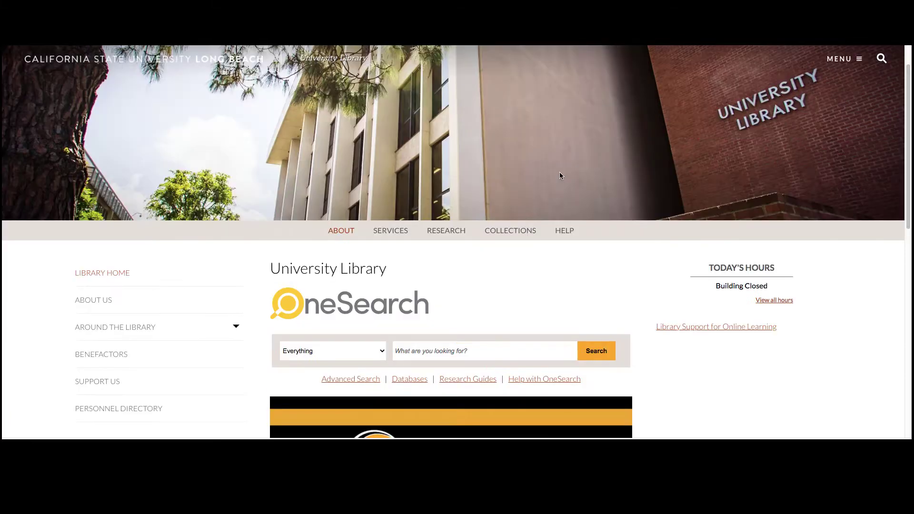
Run a OneSearch query across Everything for digital divide AND college students
left_click(404, 357)
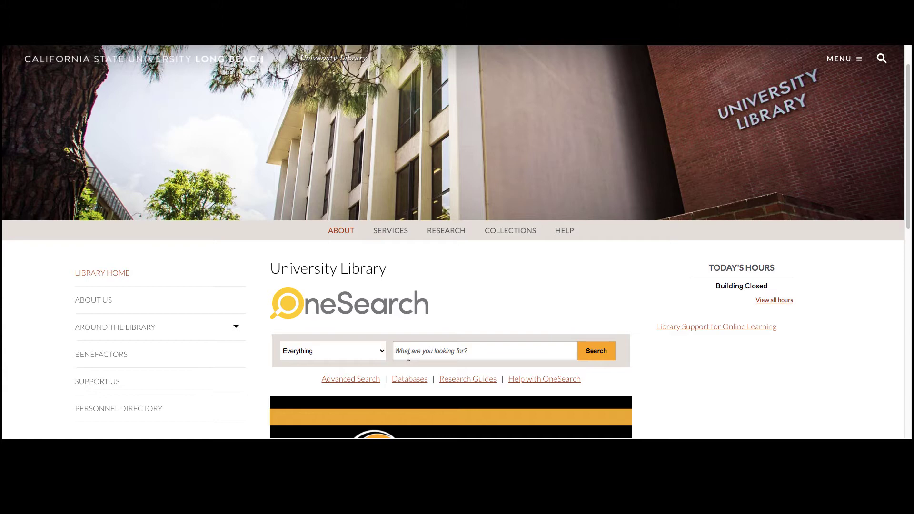
type("digital divide AND college students")
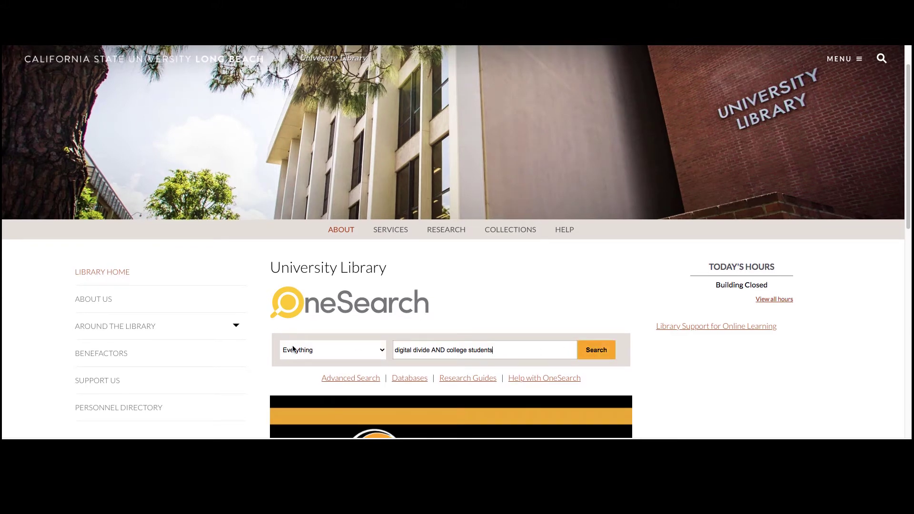
left_click(600, 350)
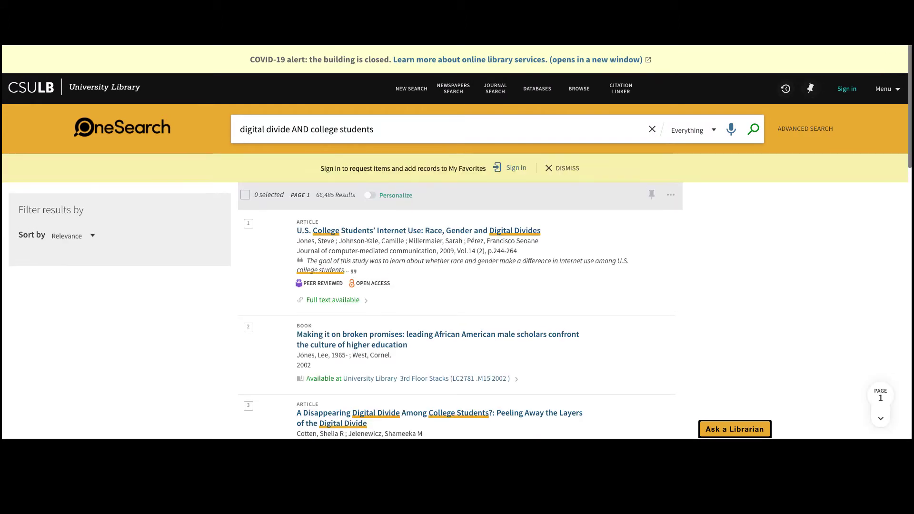
Sign in to OneSearch through the student and employee login
left_click(846, 91)
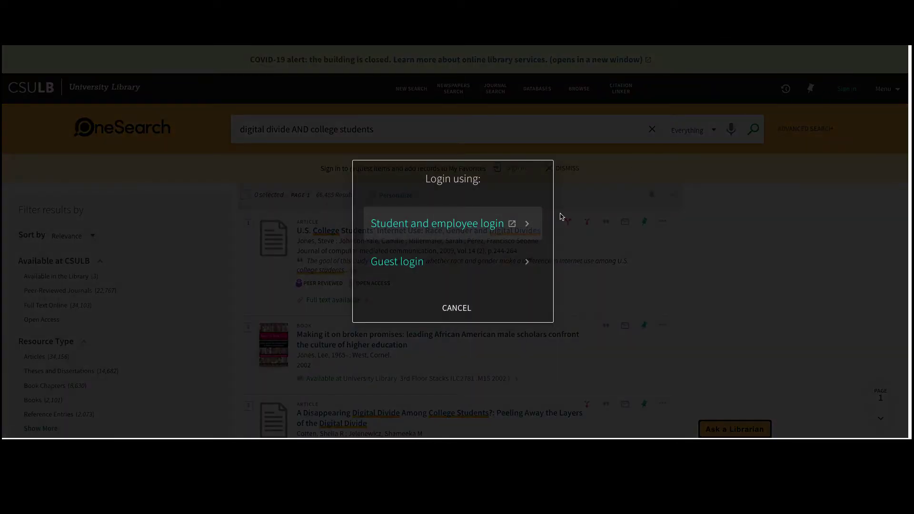
left_click(483, 228)
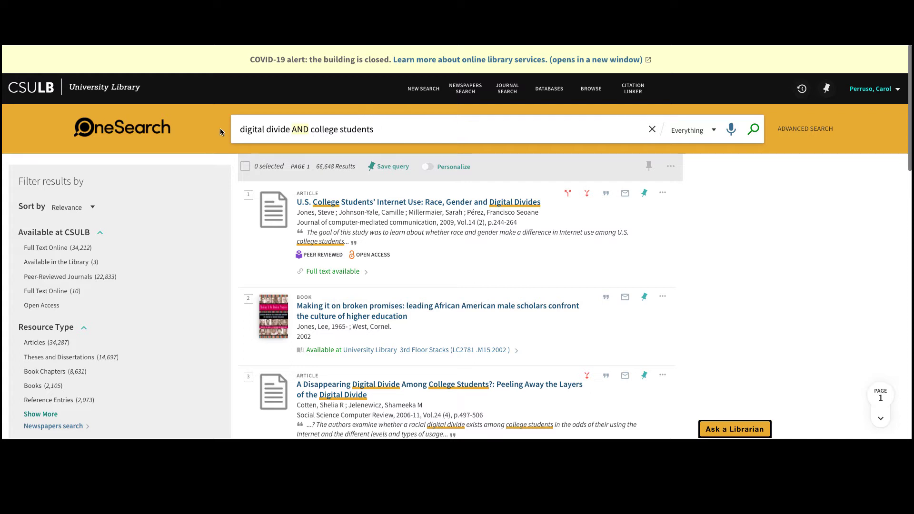
Enclose digital divide in quotation marks in the query and rerun the search
left_click(242, 130)
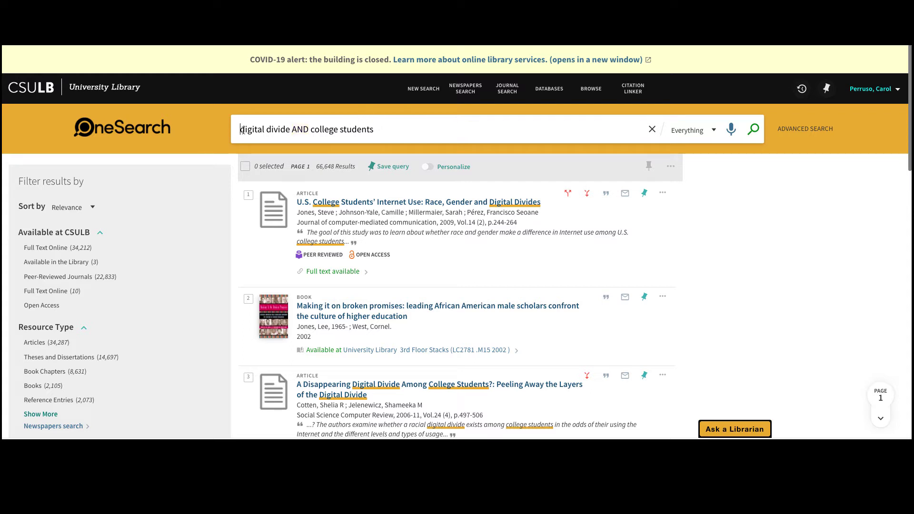
type("\"")
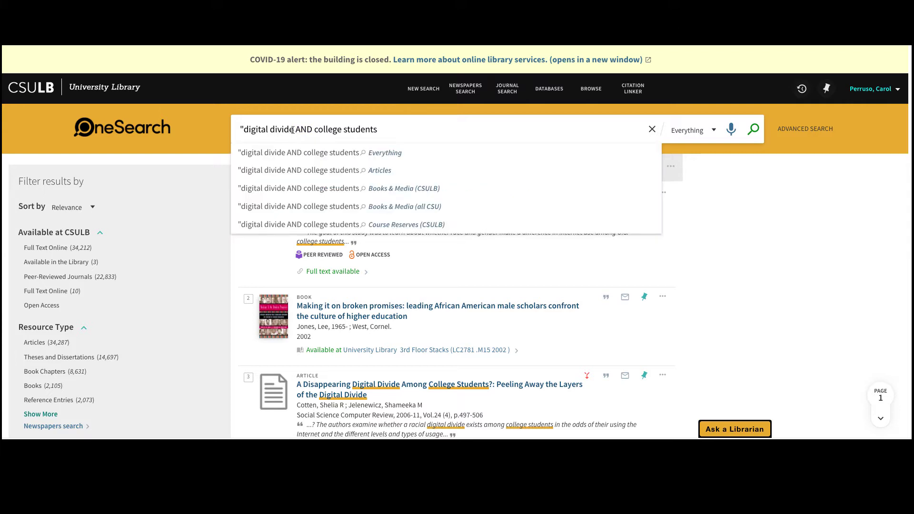
left_click(296, 134)
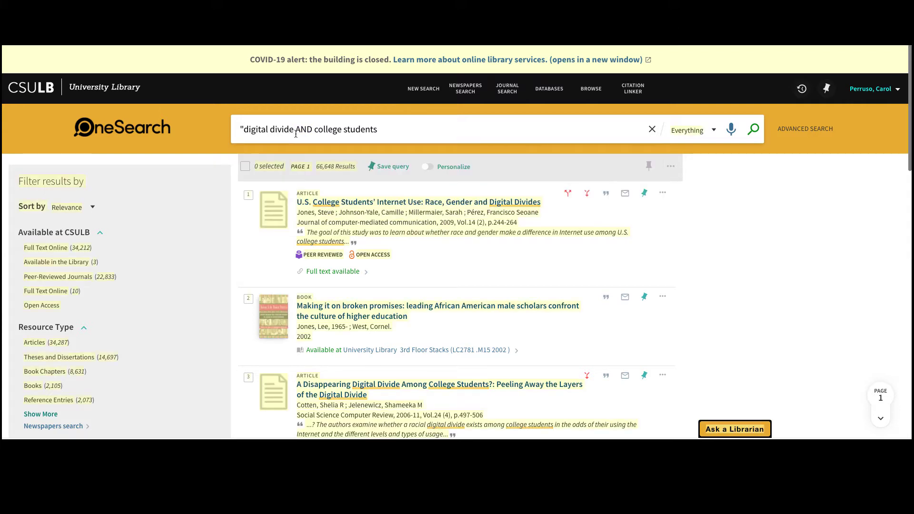
left_click(295, 134)
left_click(294, 132)
left_click(294, 132)
type("\"")
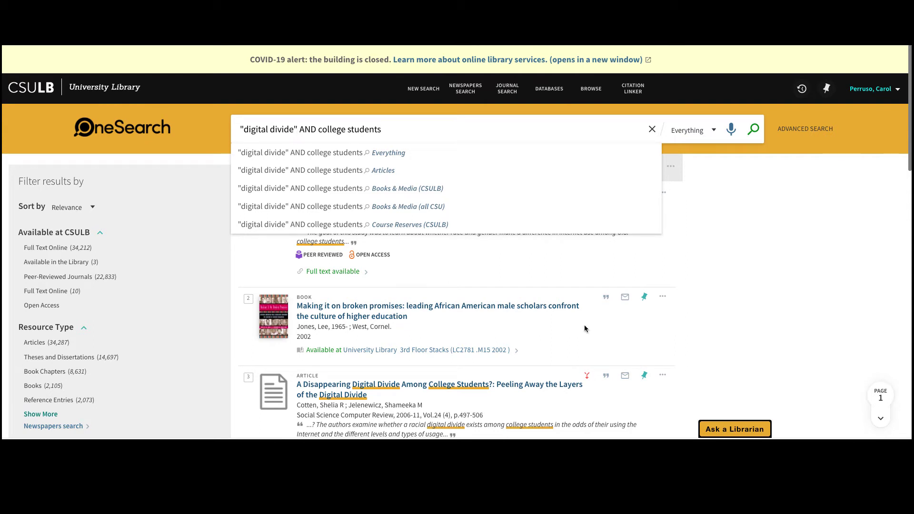
left_click(684, 235)
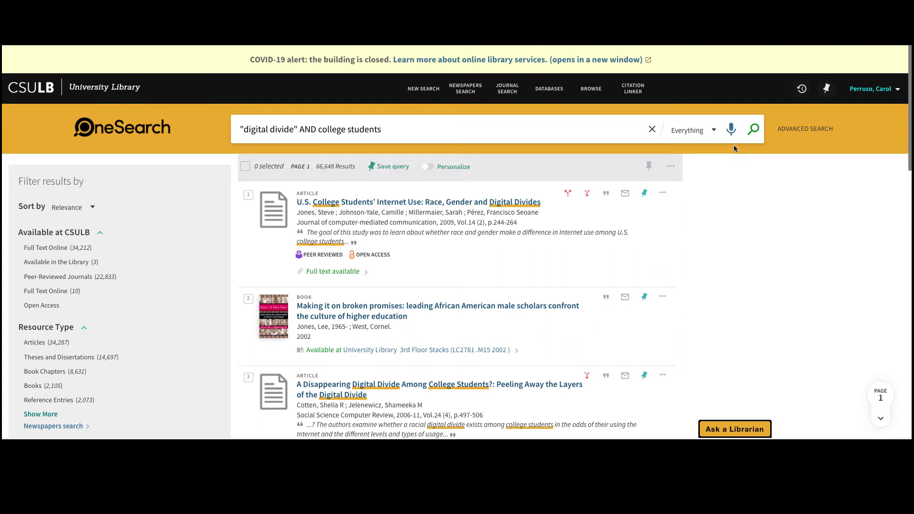
left_click(753, 129)
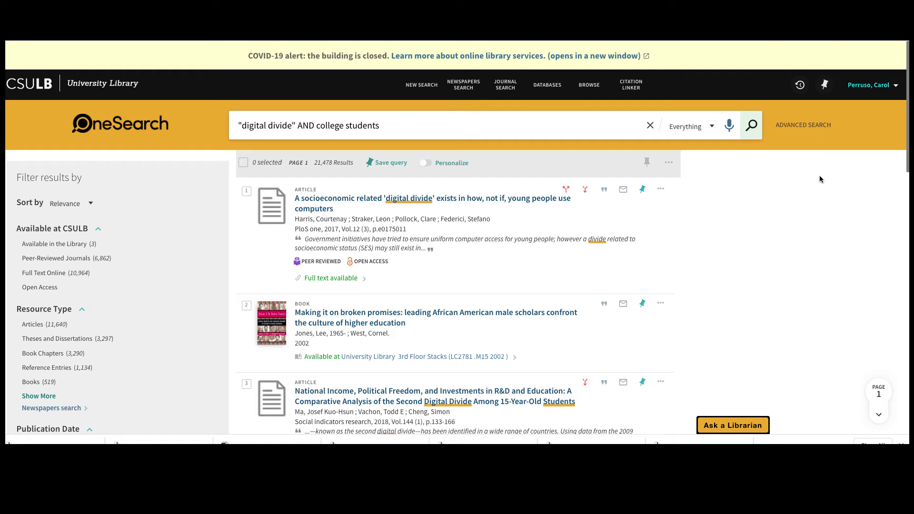
Limit the search results to publication dates from 2000 to 2020
left_click(902, 445)
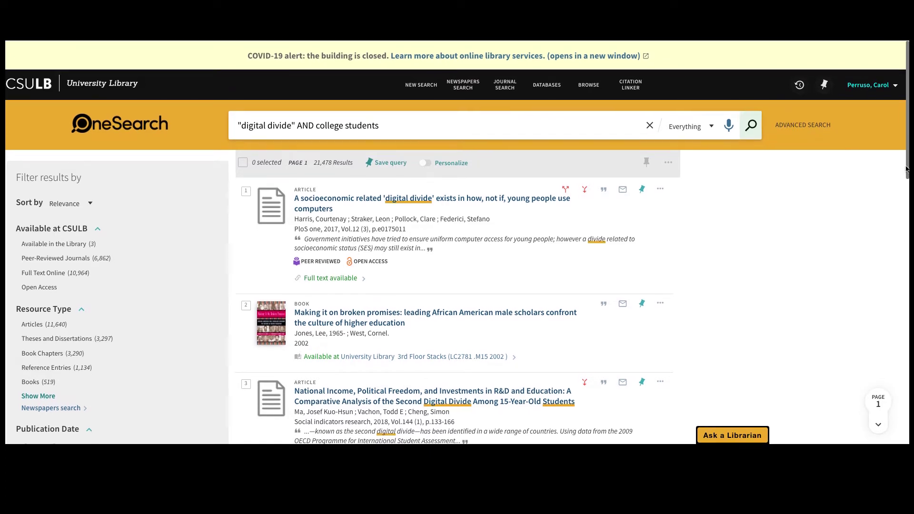
left_click_drag(907, 169, 906, 224)
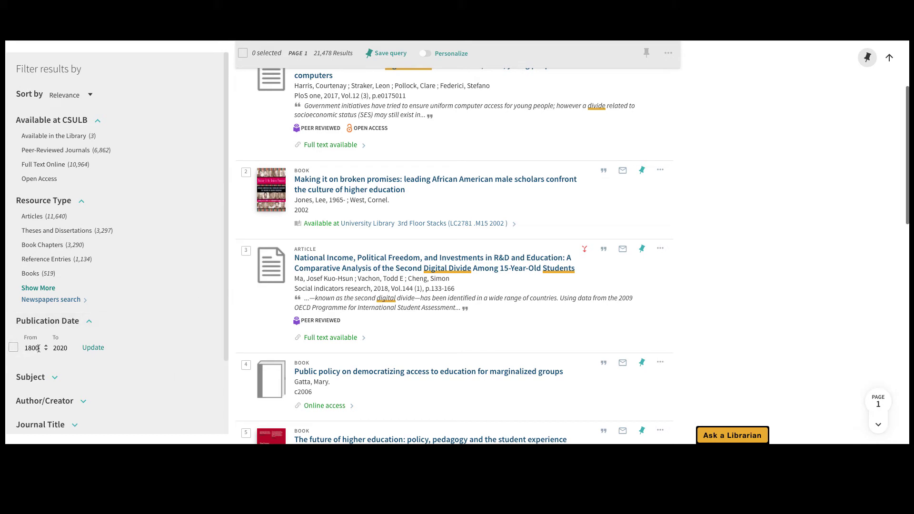
left_click_drag(40, 348, 25, 348)
type("2000")
left_click(93, 348)
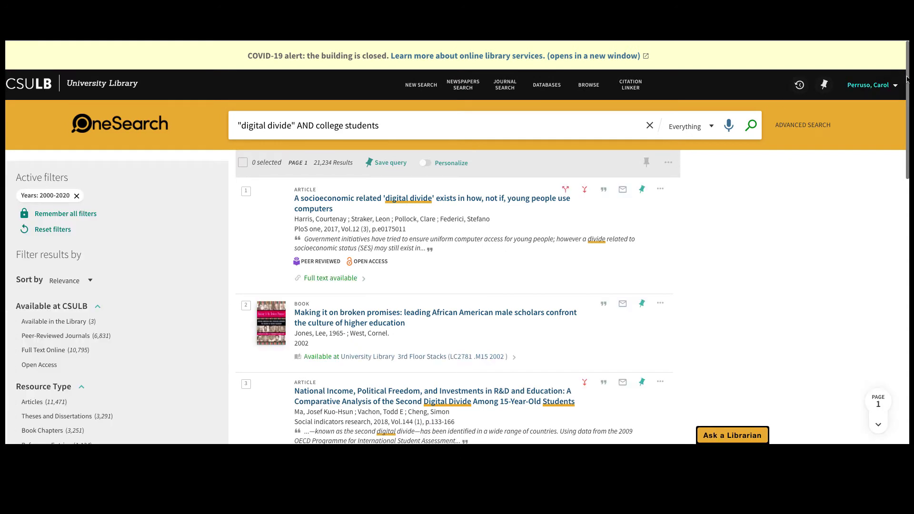
Filter the results by resource type to show only Books
left_click_drag(907, 80, 900, 137)
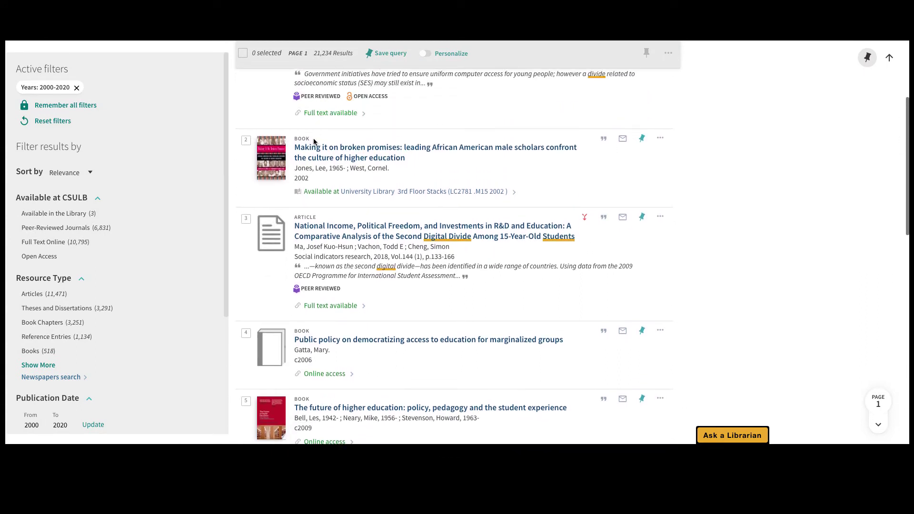
left_click_drag(225, 119, 223, 156)
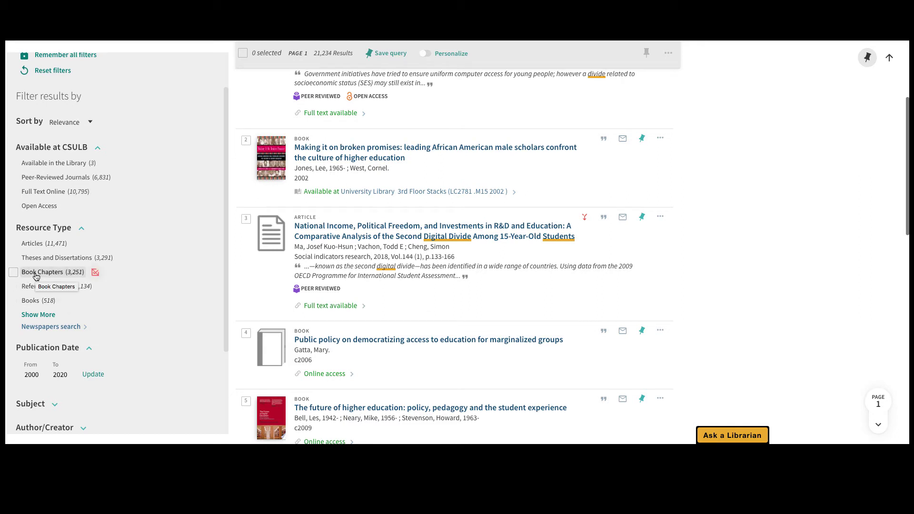
left_click(26, 302)
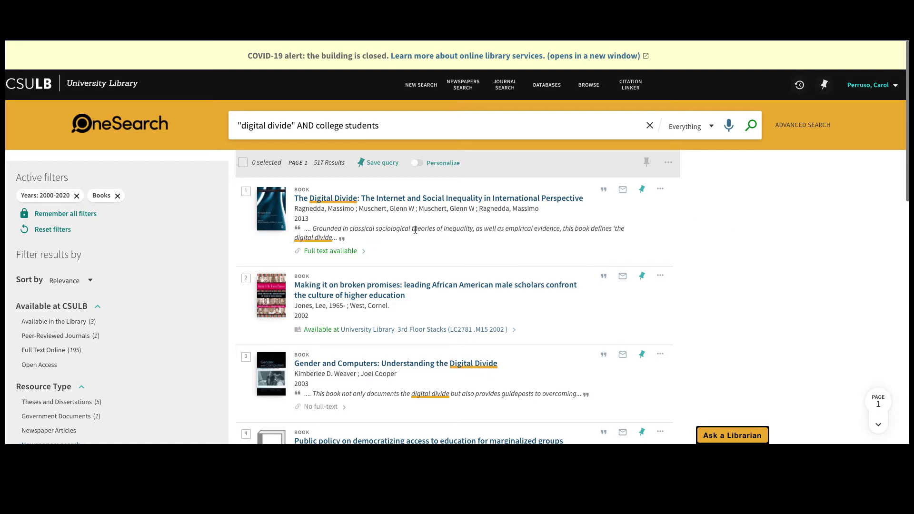
Check the full-text access details of the first book, and look through the availability of the other books in the list
left_click(330, 251)
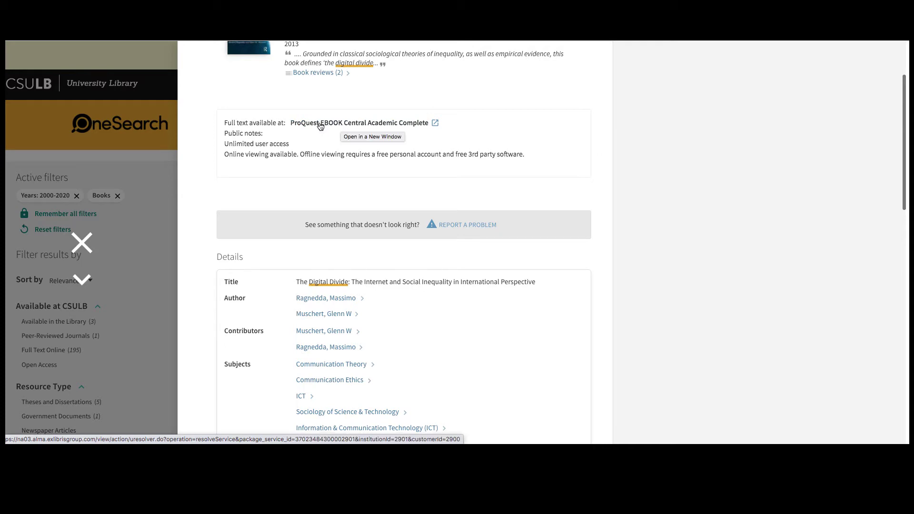
left_click(81, 244)
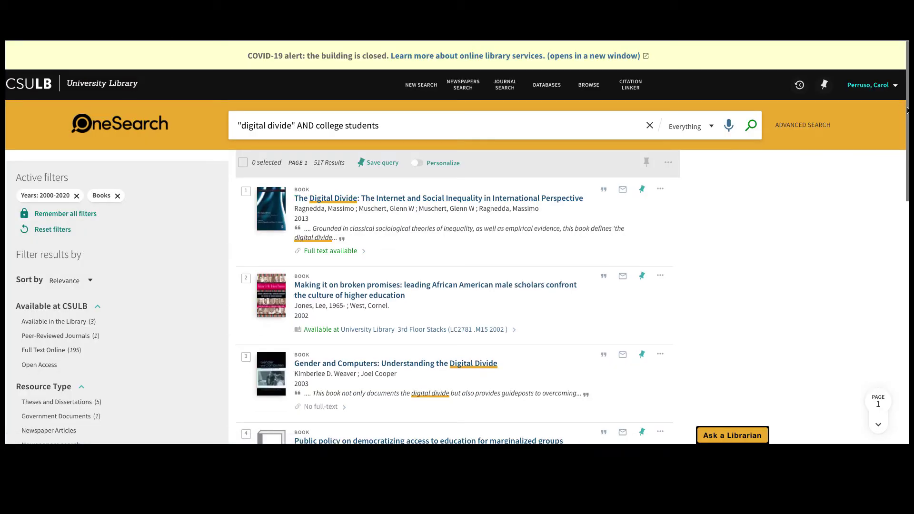
left_click_drag(907, 105, 901, 257)
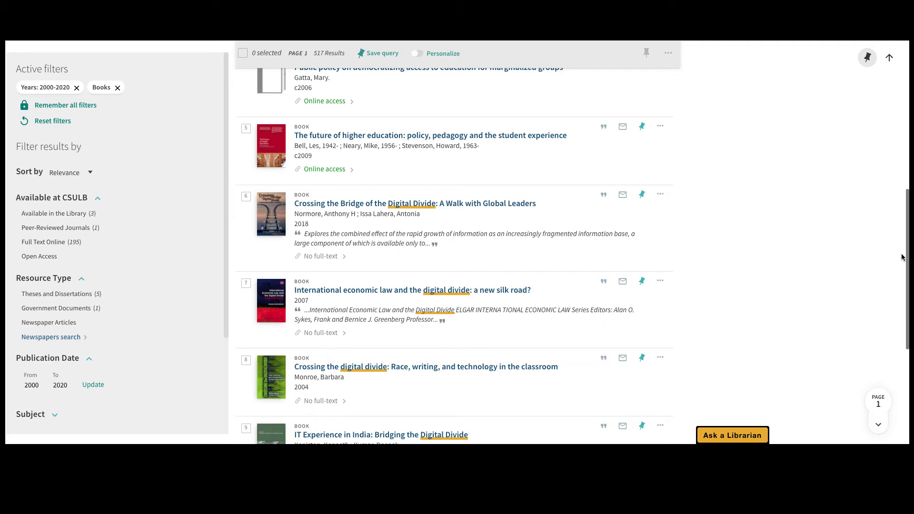
scroll(900, 258, "up", 1)
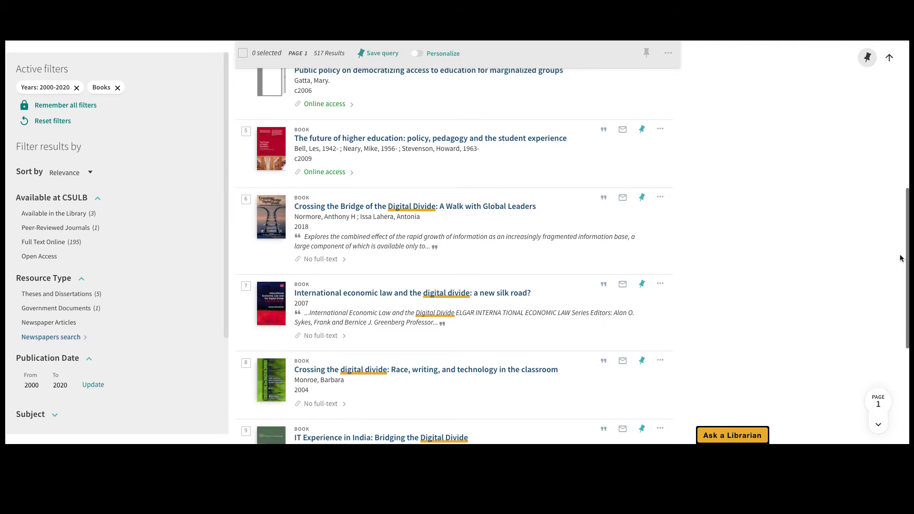
left_click_drag(907, 254, 869, 124)
scroll(813, 236, "down", 2)
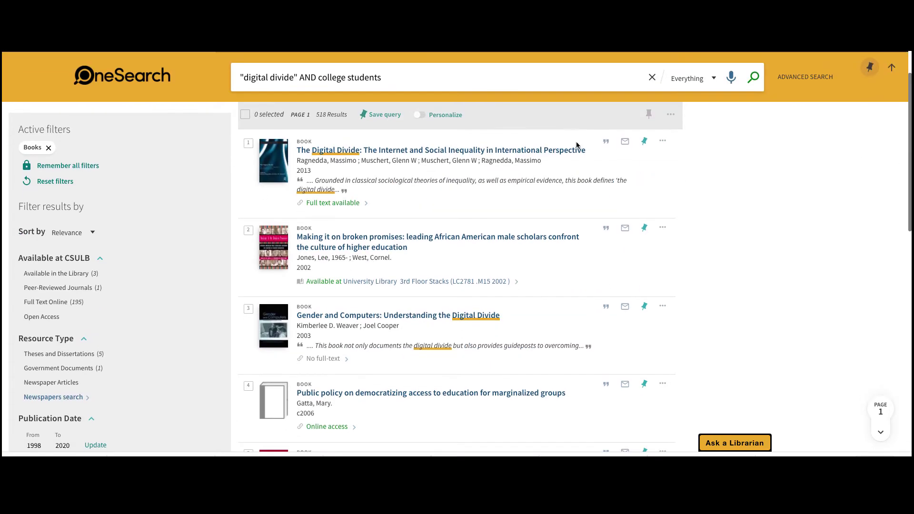
Remove the Books filter and set the publication date range to 2000 through 2020
left_click(48, 148)
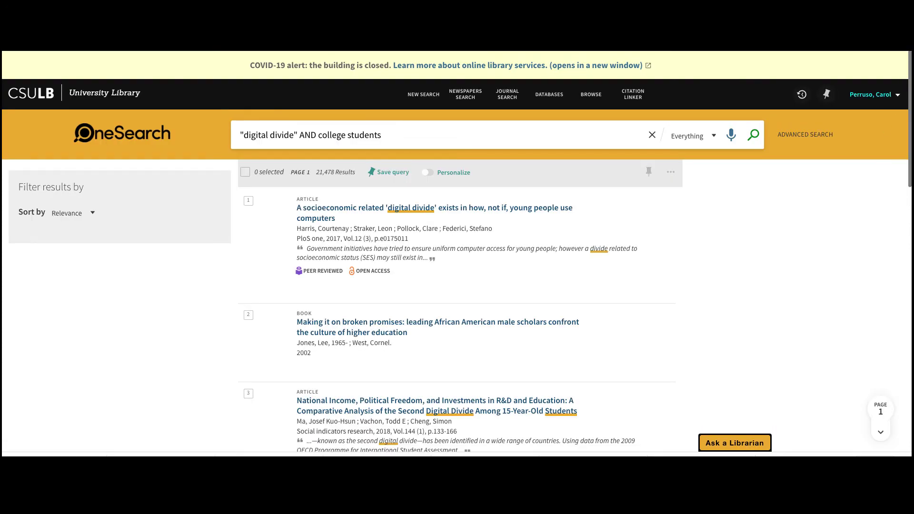
scroll(678, 209, "down", 4)
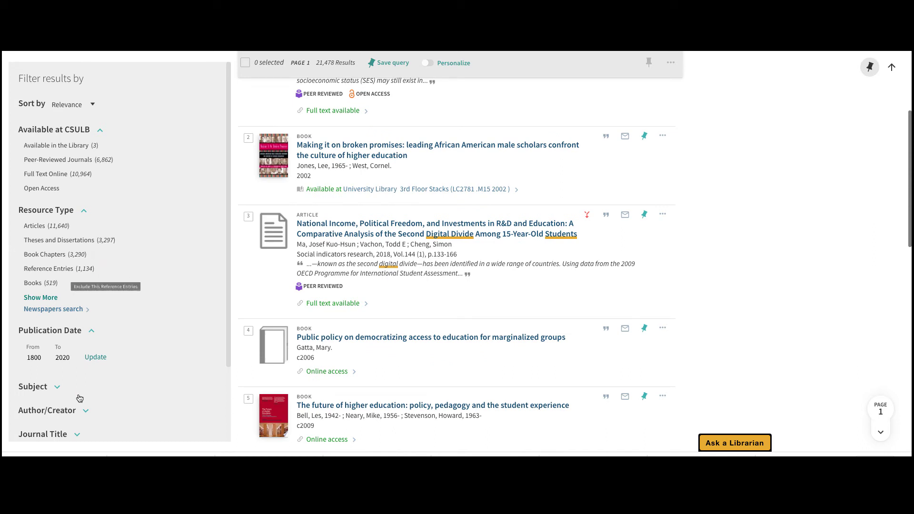
left_click(31, 357)
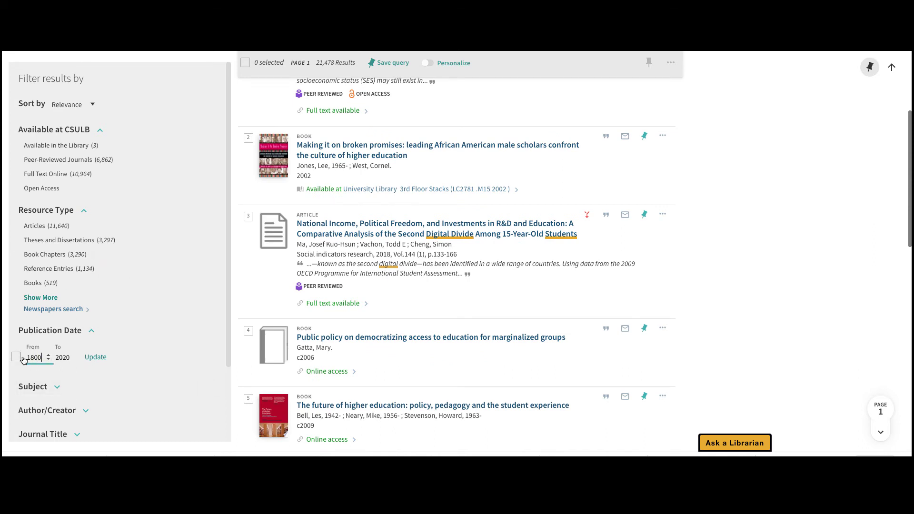
double_click(29, 357)
type("2000")
left_click(89, 356)
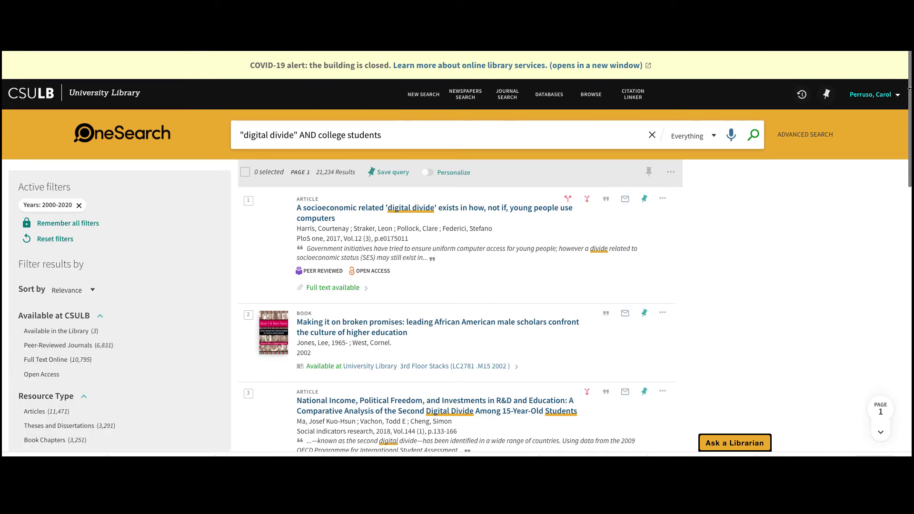
Restrict the results to Peer-Reviewed Journals
scroll(909, 74, "down", 2)
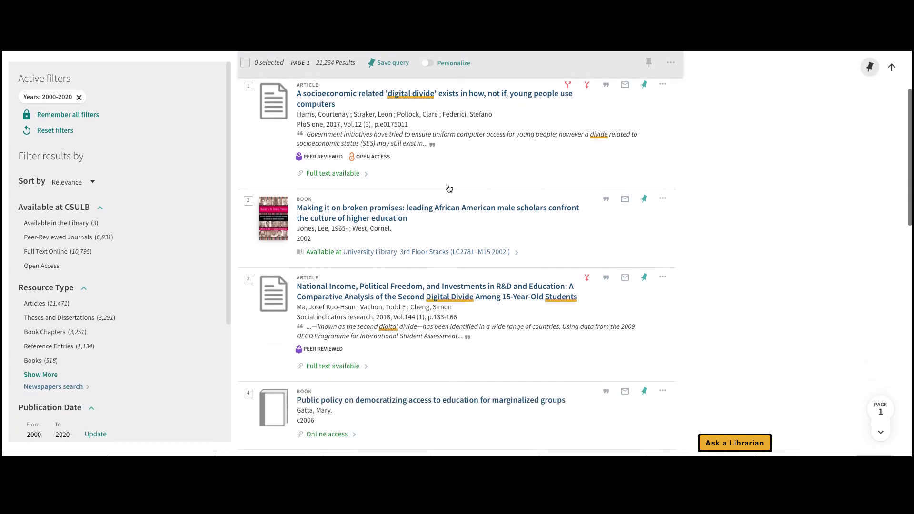
left_click(79, 239)
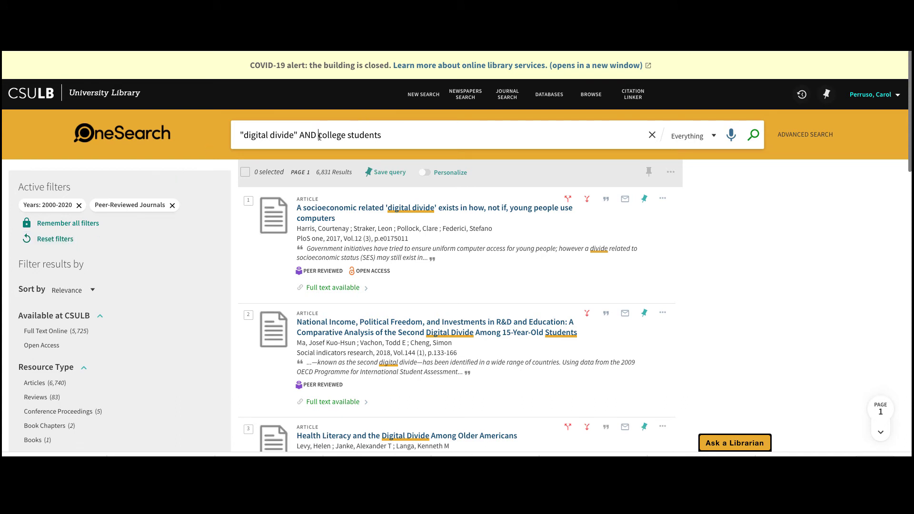
Rerun the search with college students as an exact phrase: "digital divide" AND "college students"
type("\"")
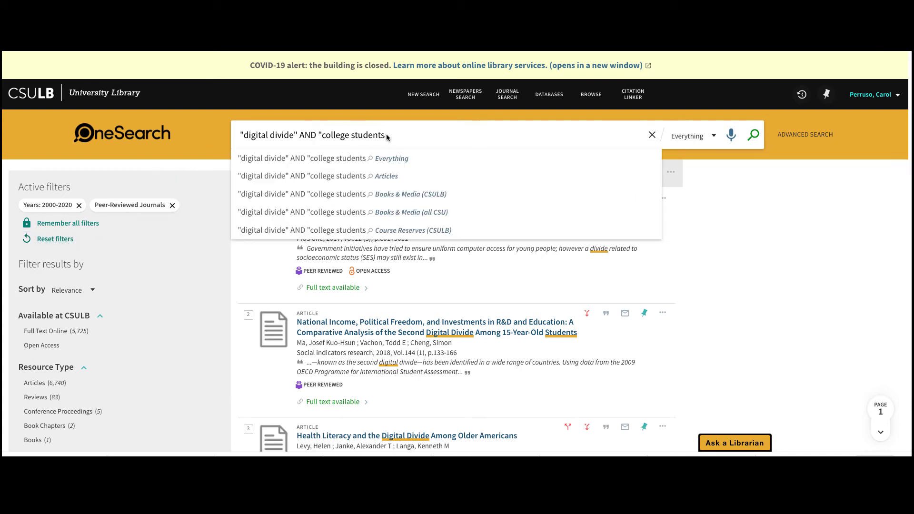
type("\"")
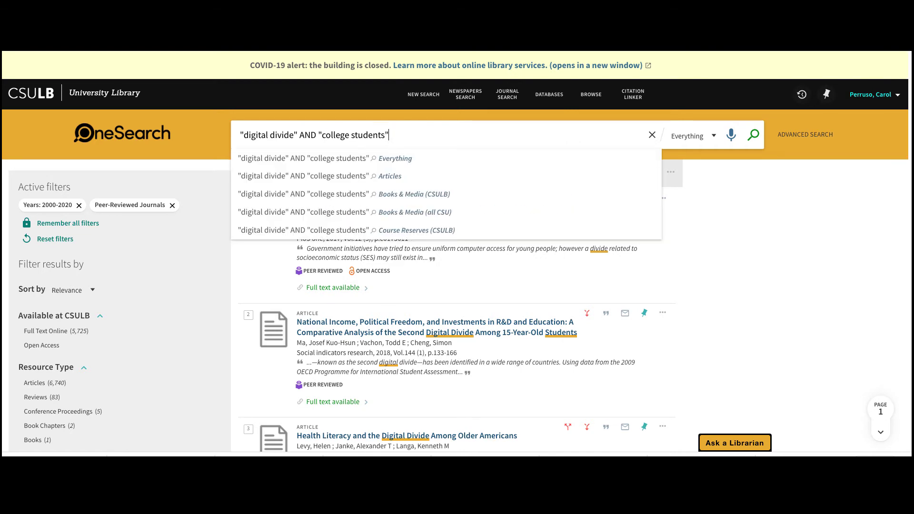
key("Return")
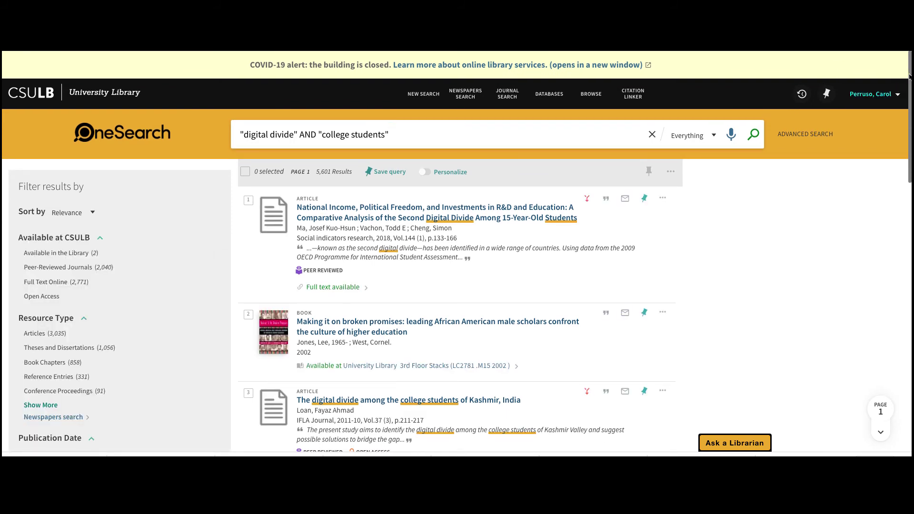
Limit the results' publication date range to 2000 through 2020
left_click_drag(908, 74, 909, 122)
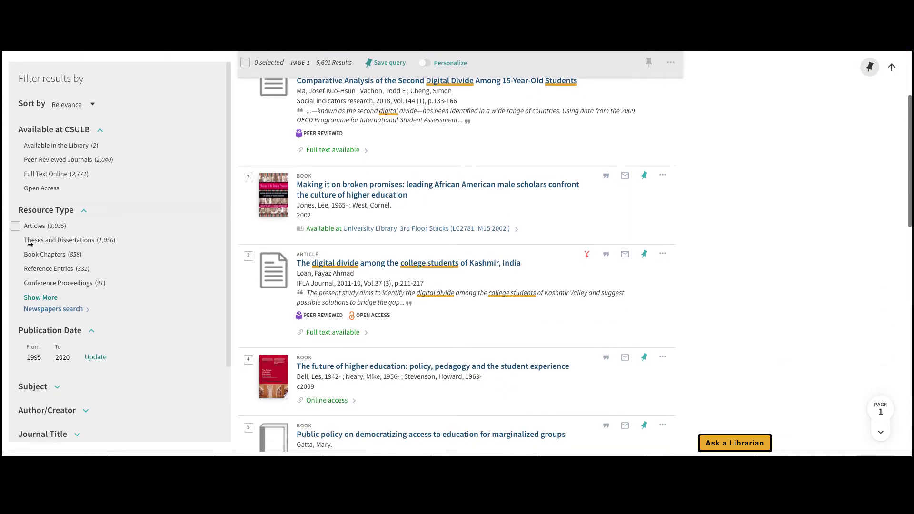
left_click(37, 361)
double_click(36, 360)
type("2000")
left_click(91, 358)
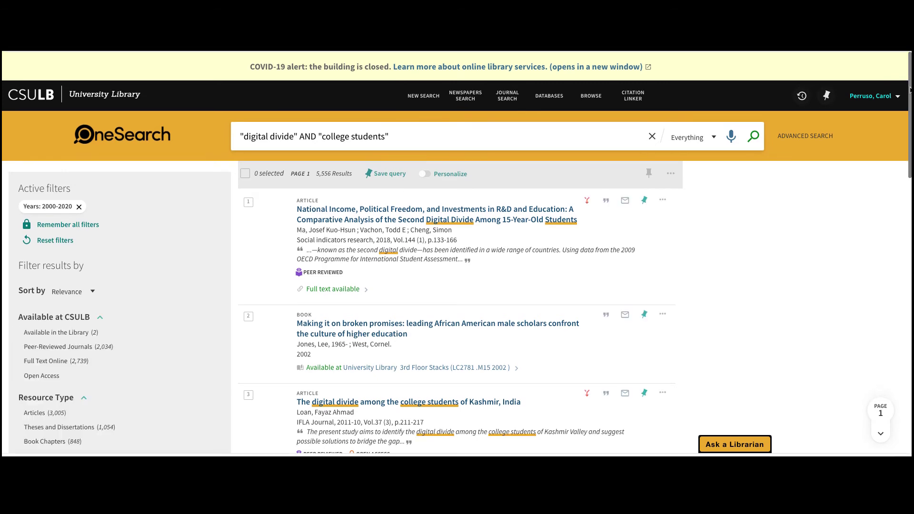
Filter the results by the subjects College Students and Digital Divide
scroll(907, 86, "down", 3)
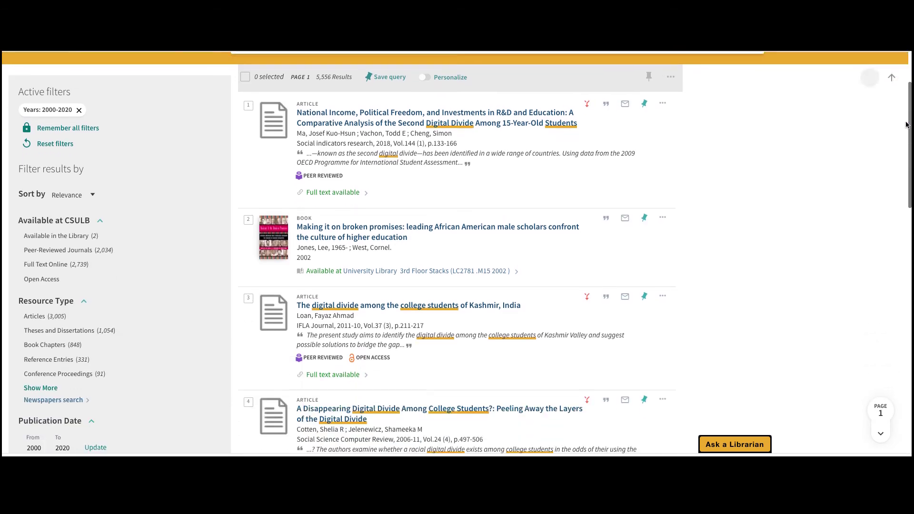
scroll(902, 88, "up", 3)
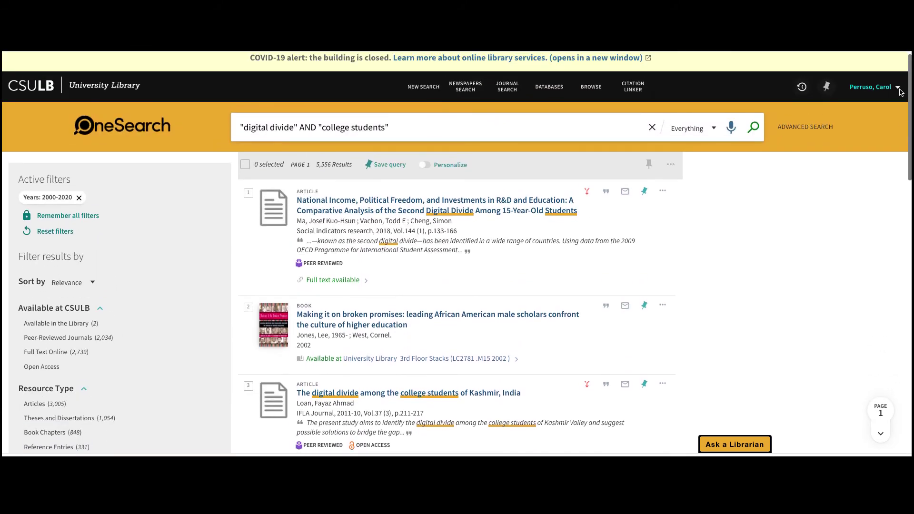
scroll(900, 119, "down", 4)
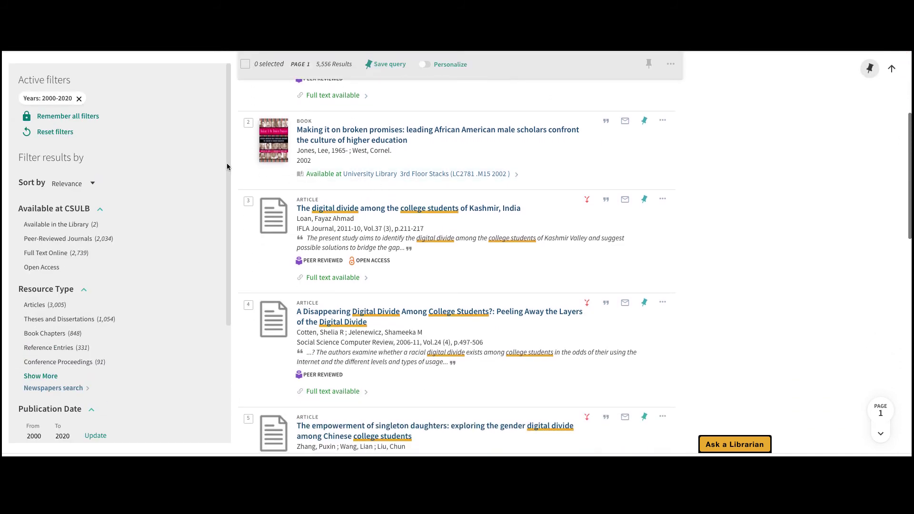
left_click_drag(230, 166, 231, 298)
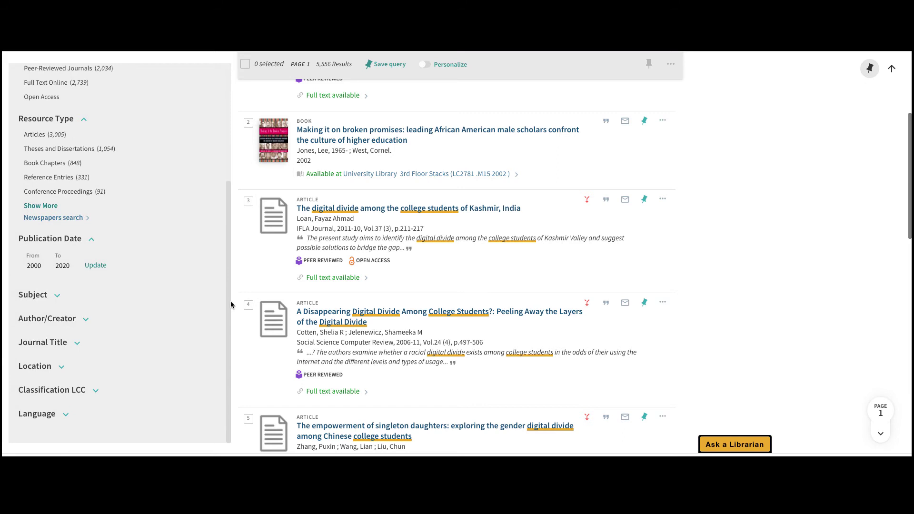
left_click(21, 296)
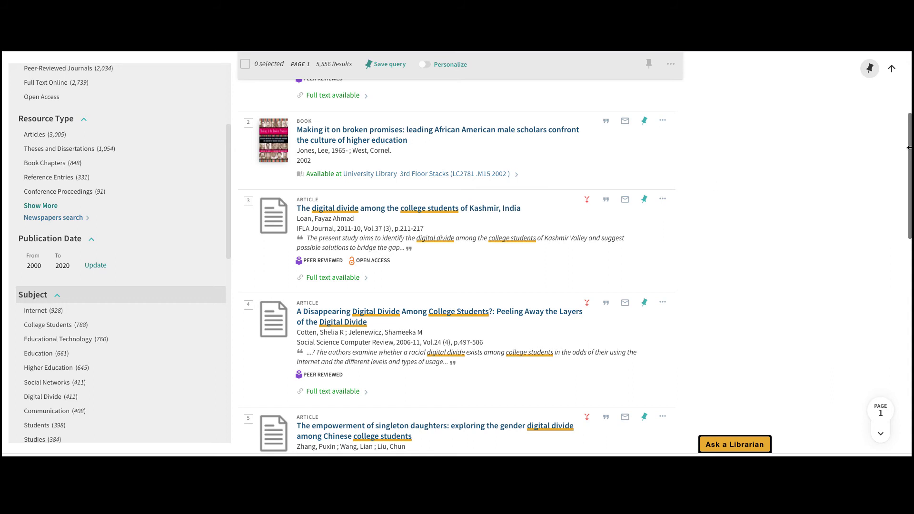
left_click_drag(909, 148, 908, 161)
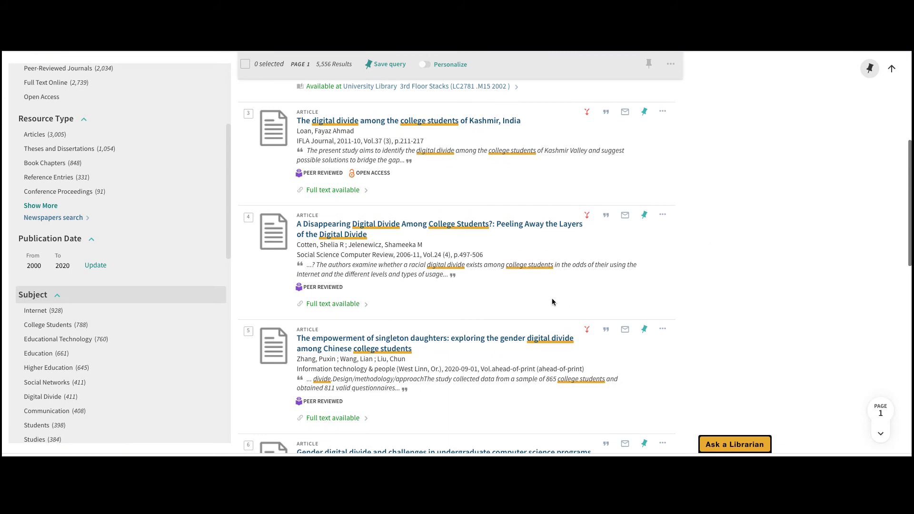
left_click(19, 326)
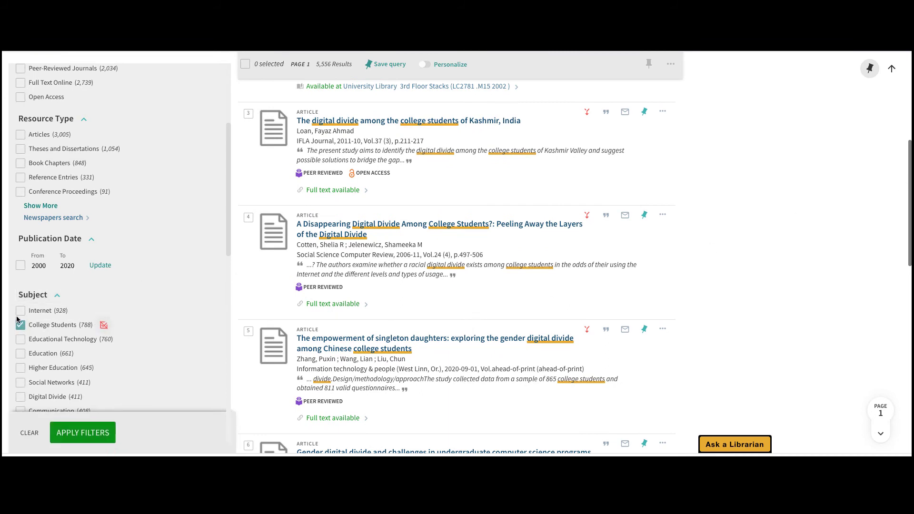
left_click(21, 397)
left_click_drag(228, 221, 209, 235)
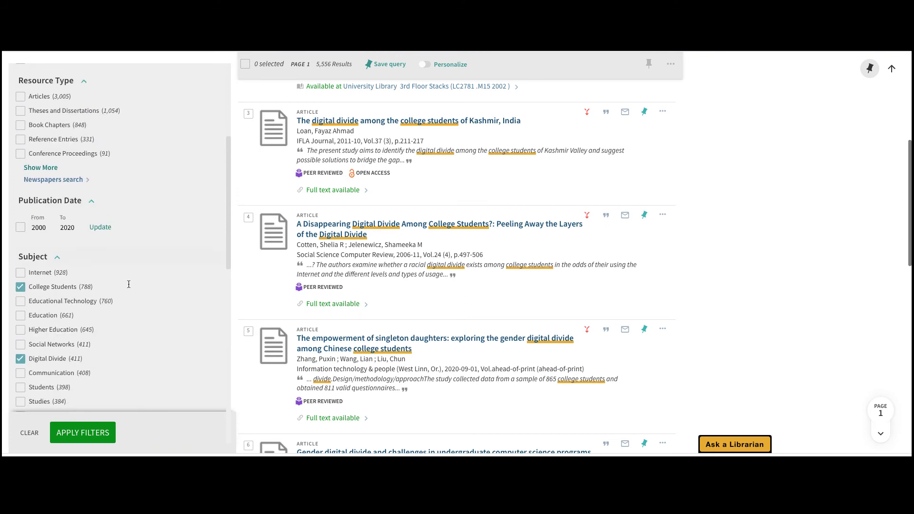
left_click(77, 431)
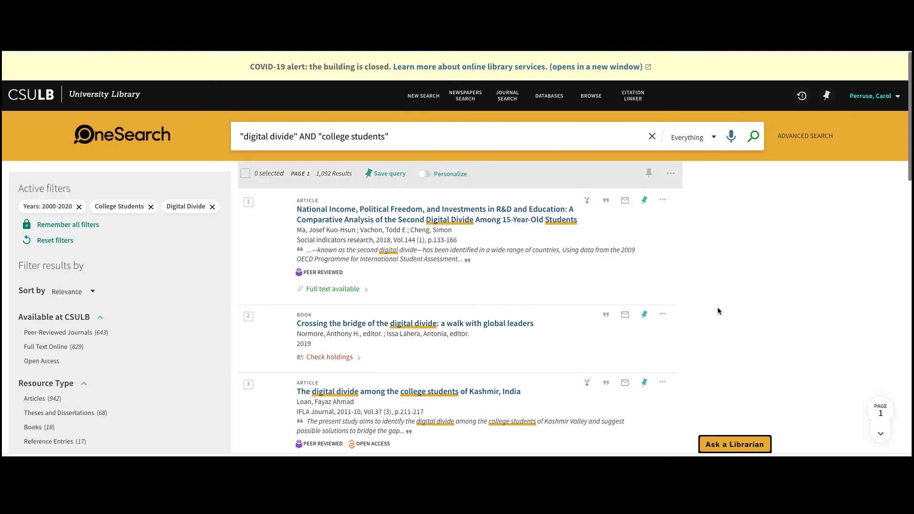
Restrict the results to Peer-Reviewed Journals and load the second page of results
left_click_drag(909, 153, 907, 177)
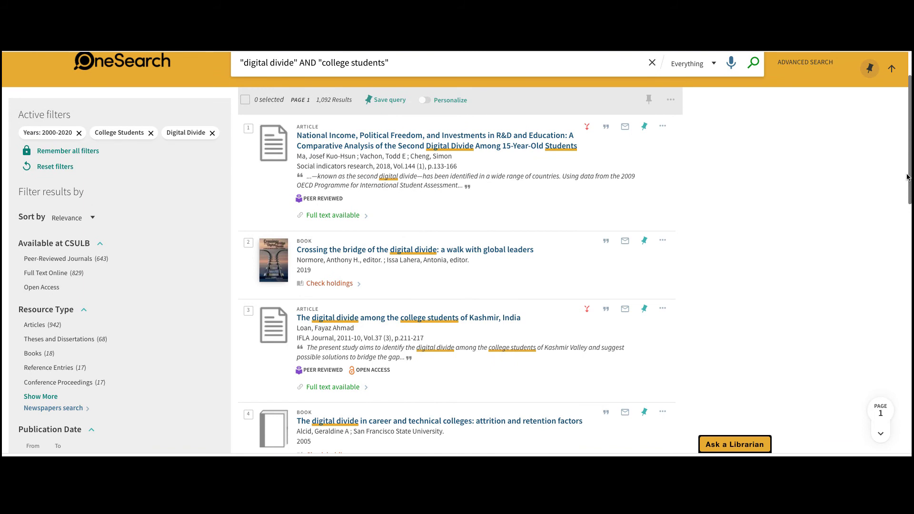
left_click(57, 258)
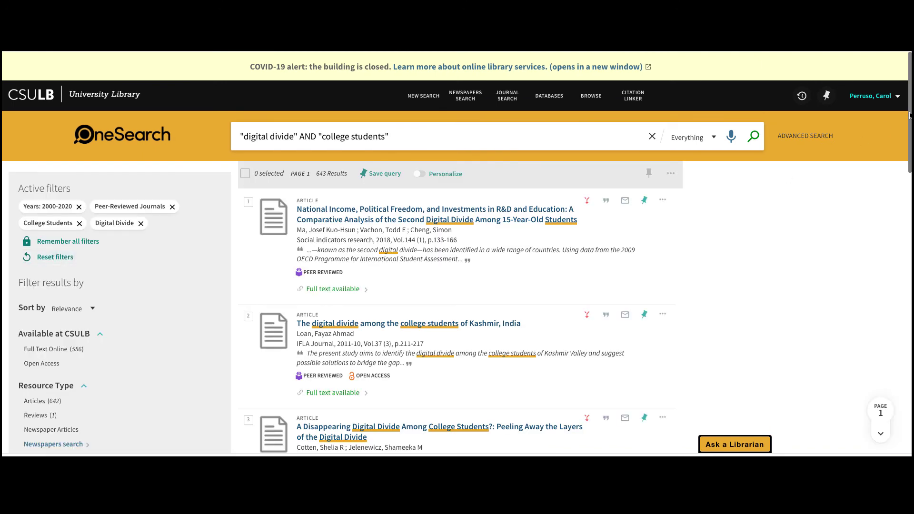
left_click_drag(909, 115, 906, 399)
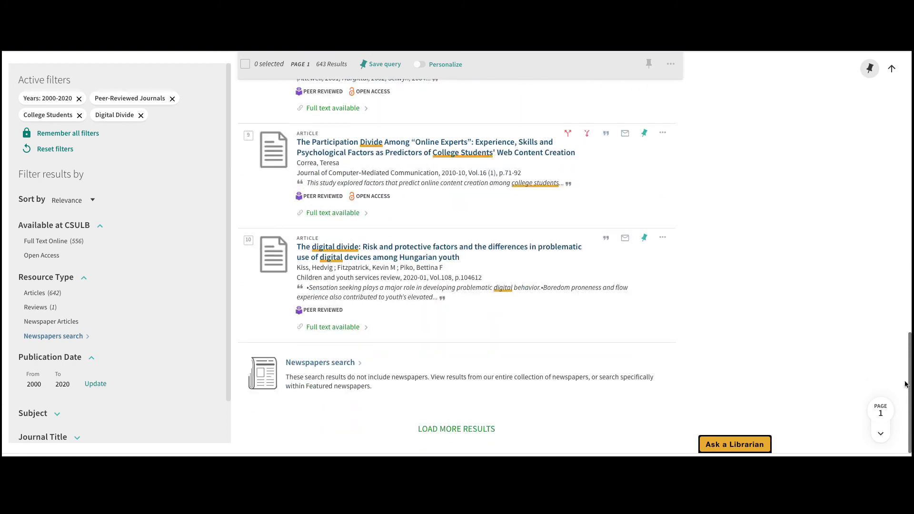
left_click(422, 430)
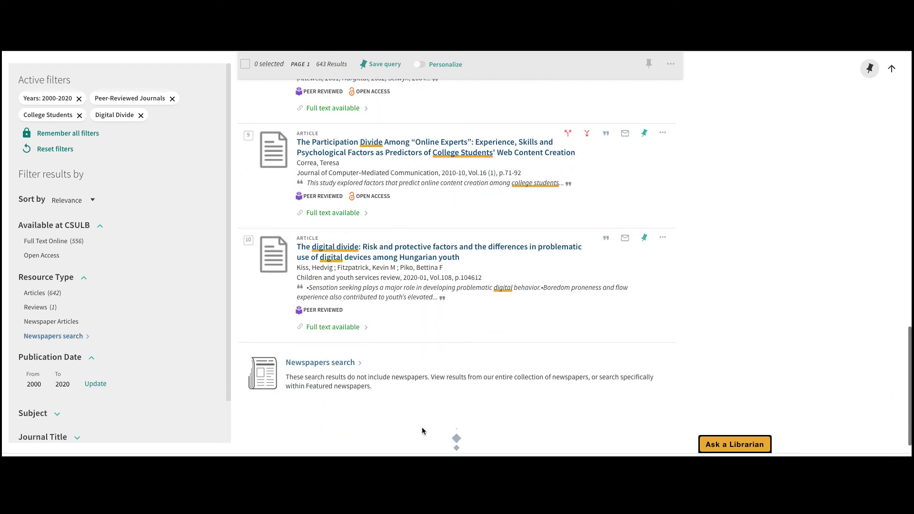
scroll(422, 428, "down", 5)
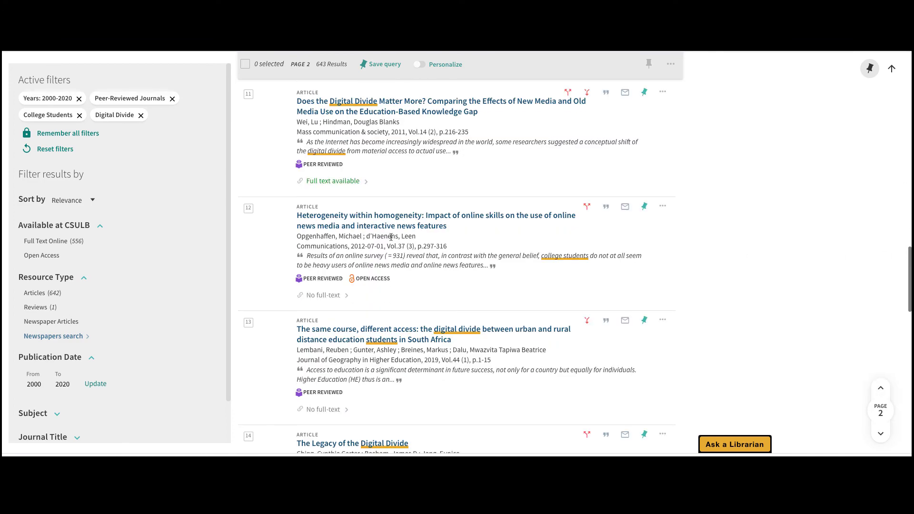
Open the "Heterogeneity within homogeneity" article record and start a BeachReach article request with the Students and Employees affiliation
left_click(364, 220)
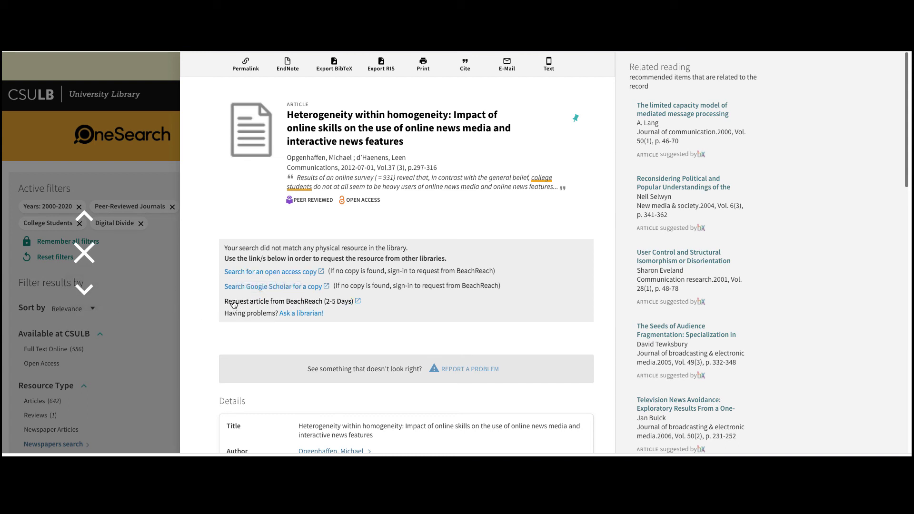
left_click(301, 304)
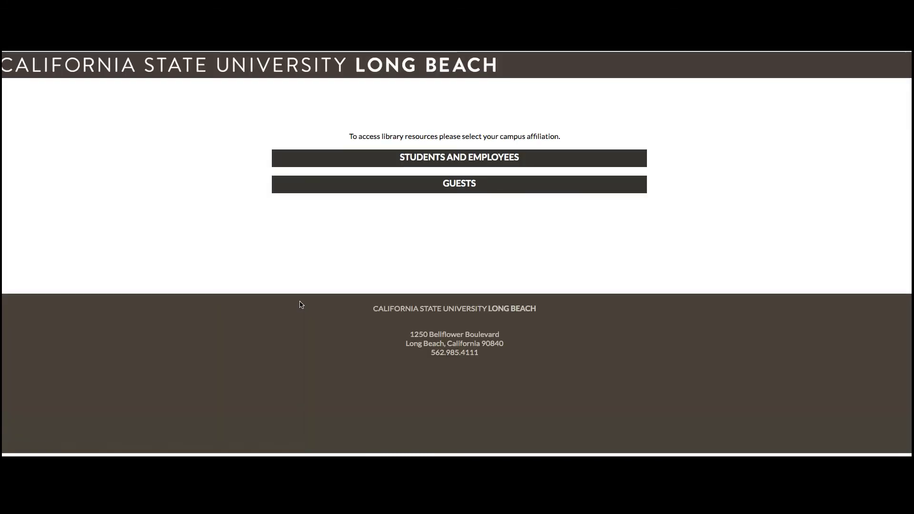
left_click(416, 165)
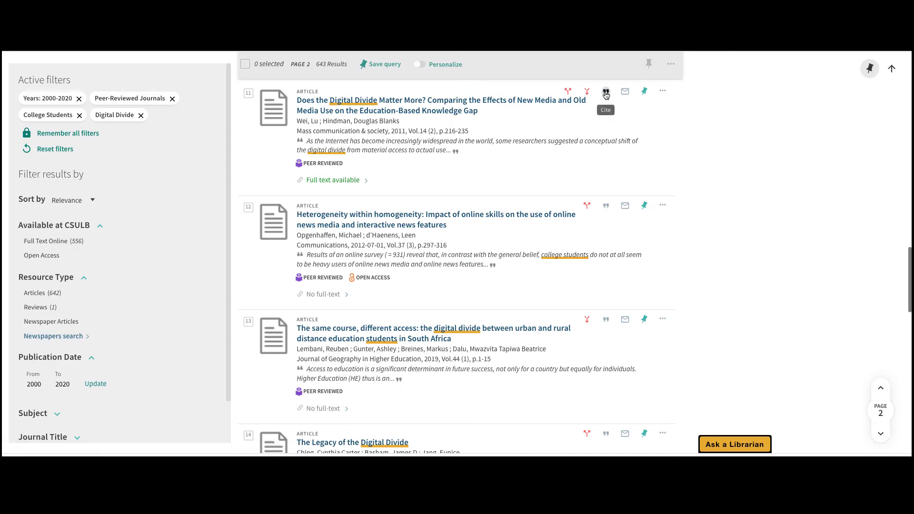
View the APA (7th edition) citation for "Does the Digital Divide Matter More?" and return to the results list
left_click(606, 93)
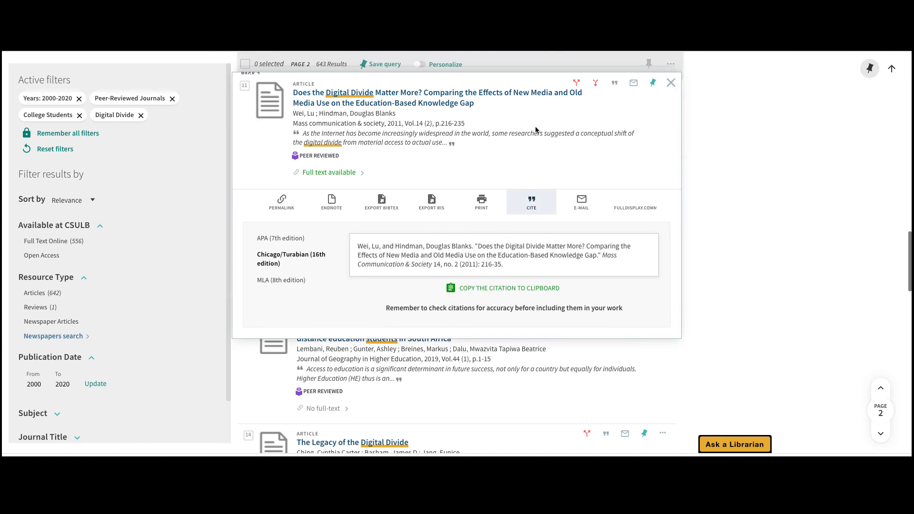
left_click(300, 240)
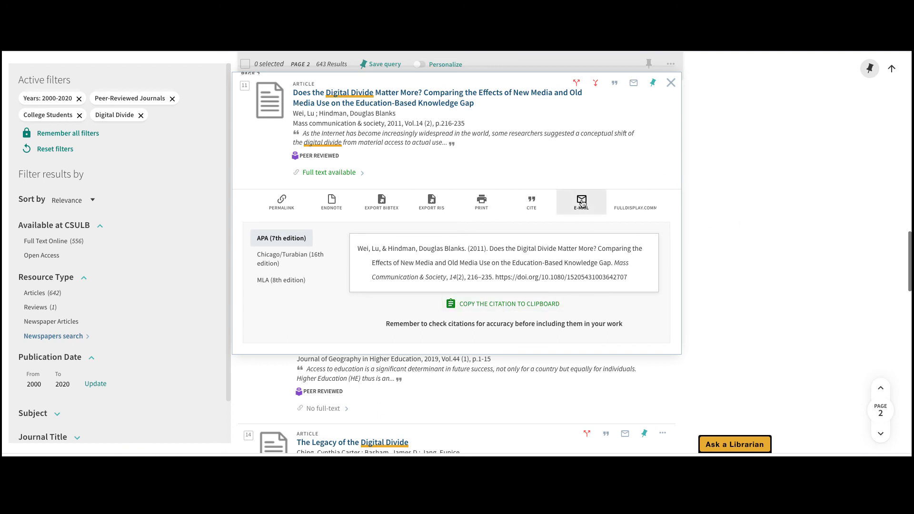
left_click(671, 83)
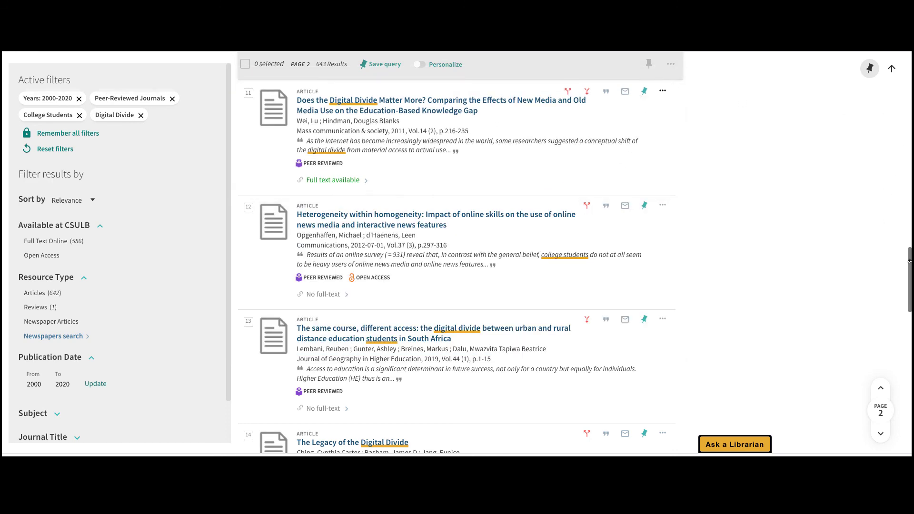
mouse_move(910, 253)
left_mouse_down()
mouse_move(910, 275)
mouse_move(910, 263)
left_mouse_up()
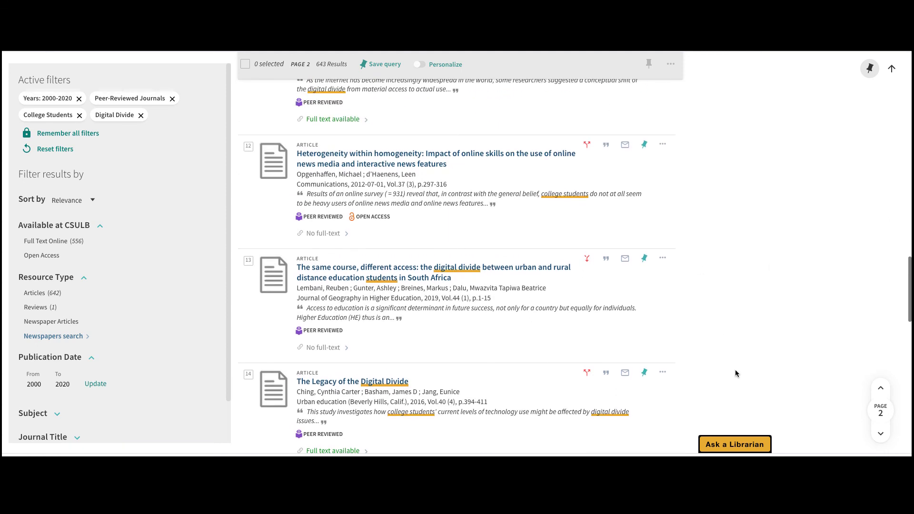